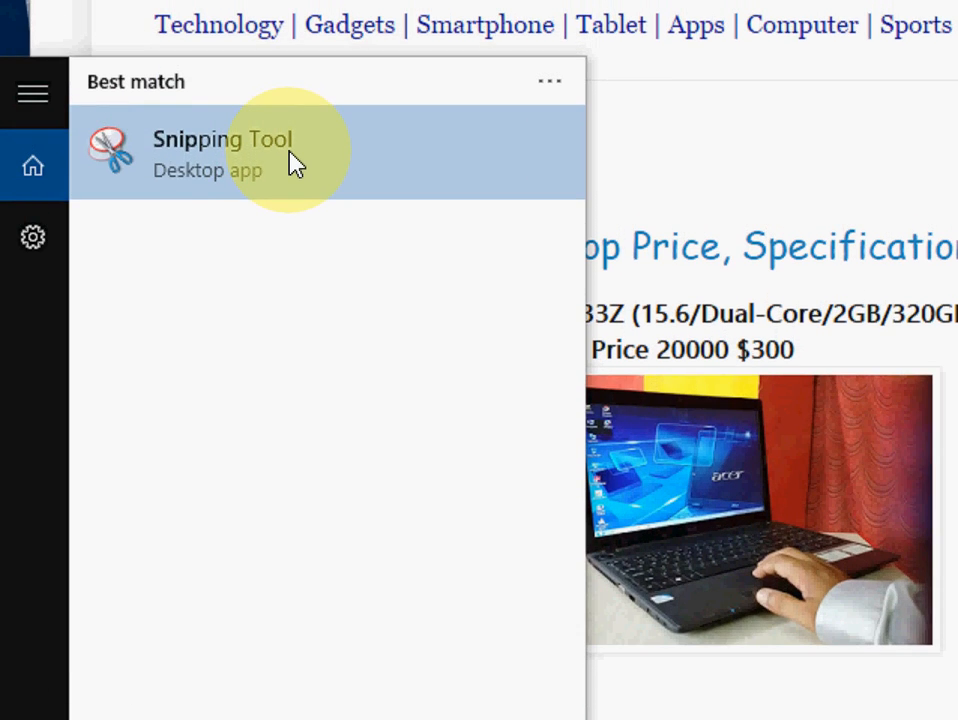
Launch Snipping Tool from the Start menu search results.
{"action": "left_click", "coordinate": [295, 162]}
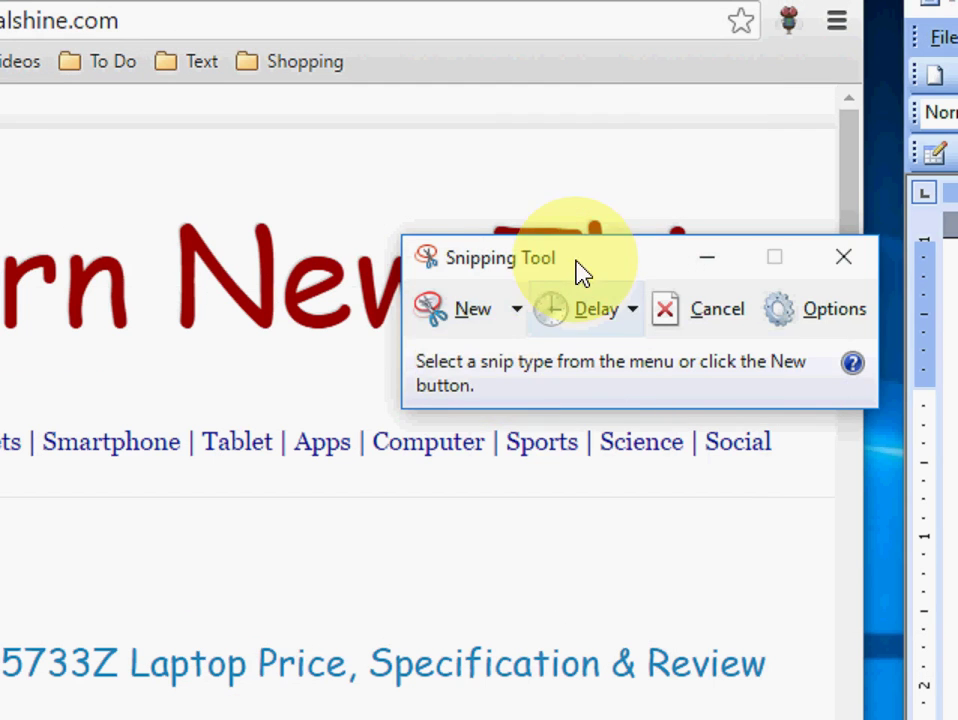
Position the Snipping Tool window over the page and show the snip-type list.
{"action": "left_click_drag", "start_coordinate": [502, 168], "coordinate": [484, 181]}
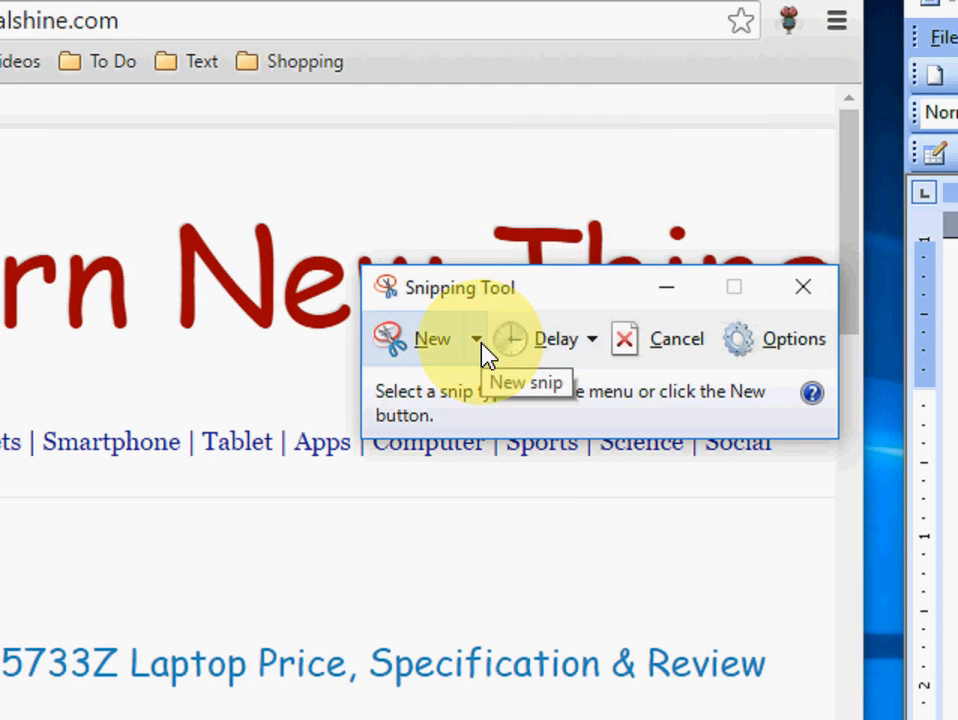
{"action": "left_click", "coordinate": [478, 339]}
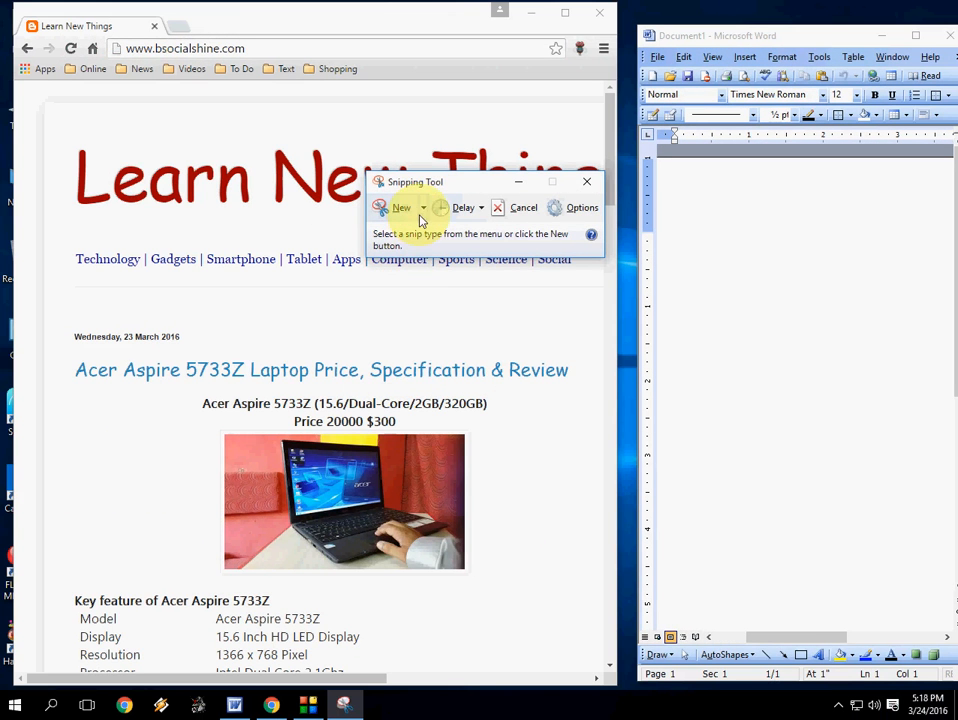
Take a Full-screen Snip of the desktop, then cancel its Save As prompt.
{"action": "left_click", "coordinate": [424, 209]}
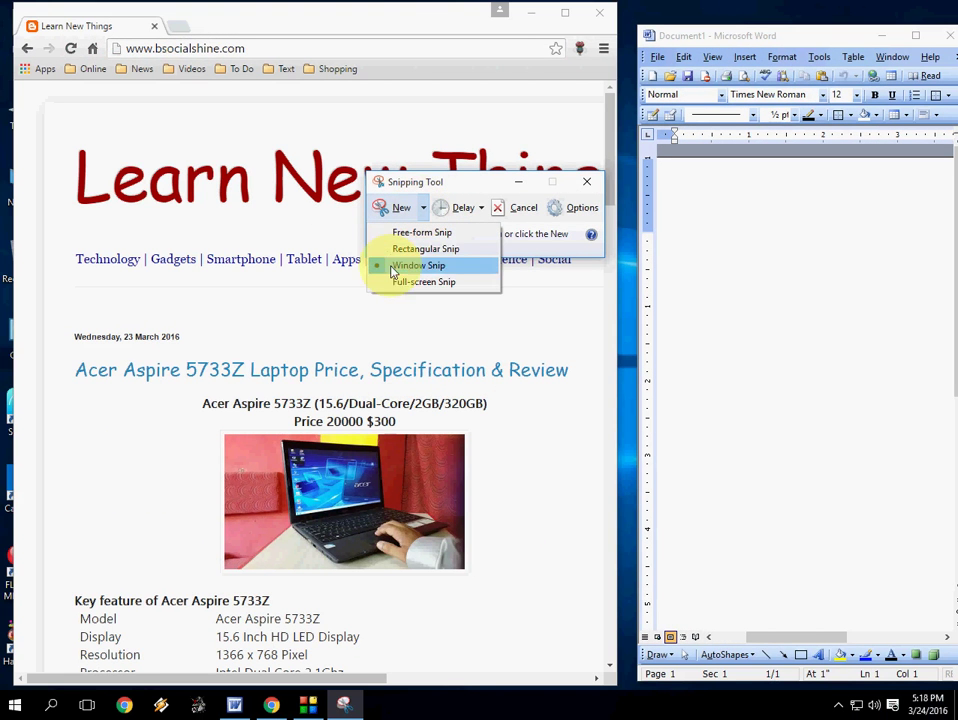
{"action": "left_click", "coordinate": [452, 288]}
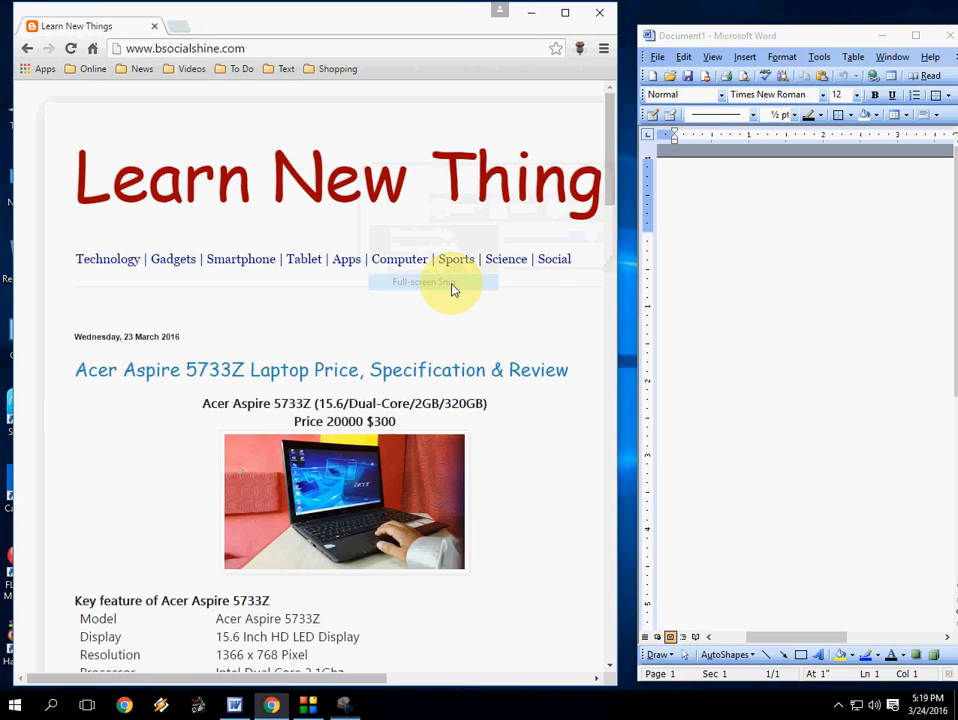
{"action": "scroll", "coordinate": [412, 273], "scroll_direction": "down", "scroll_amount": 3}
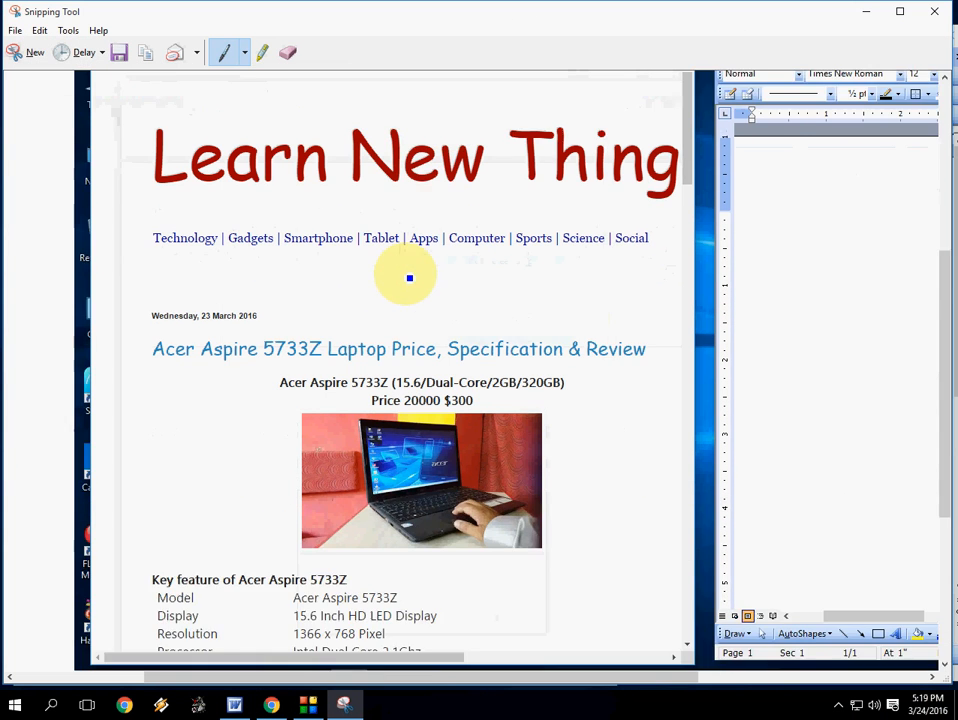
{"action": "scroll", "coordinate": [380, 260], "scroll_direction": "up", "scroll_amount": 4}
{"action": "scroll", "coordinate": [368, 245], "scroll_direction": "down", "scroll_amount": 1}
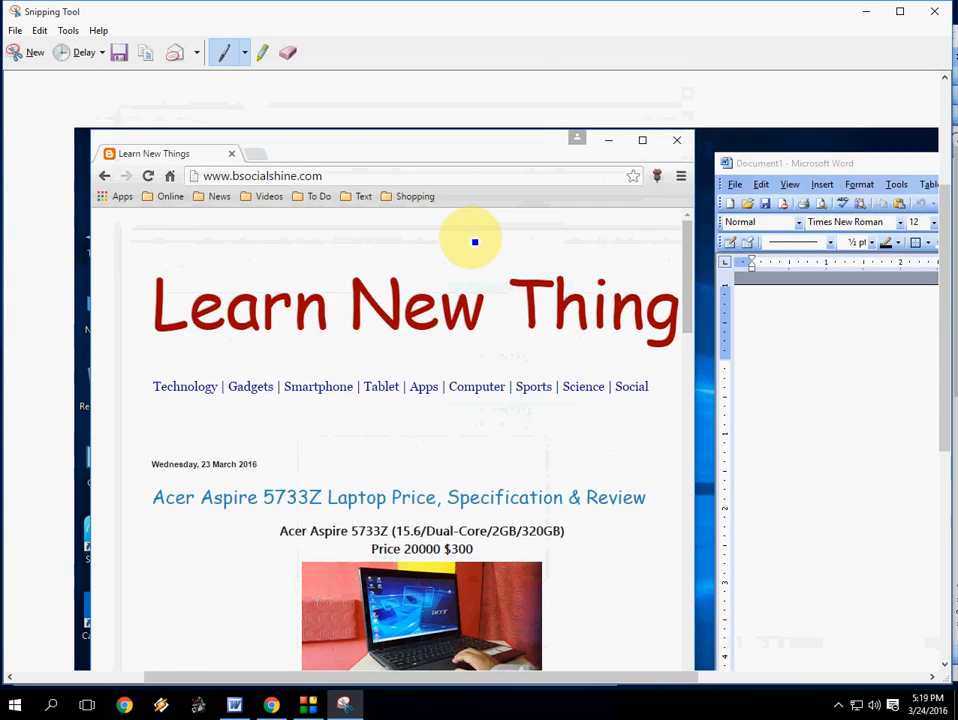
{"action": "scroll", "coordinate": [475, 240], "scroll_direction": "down", "scroll_amount": 2}
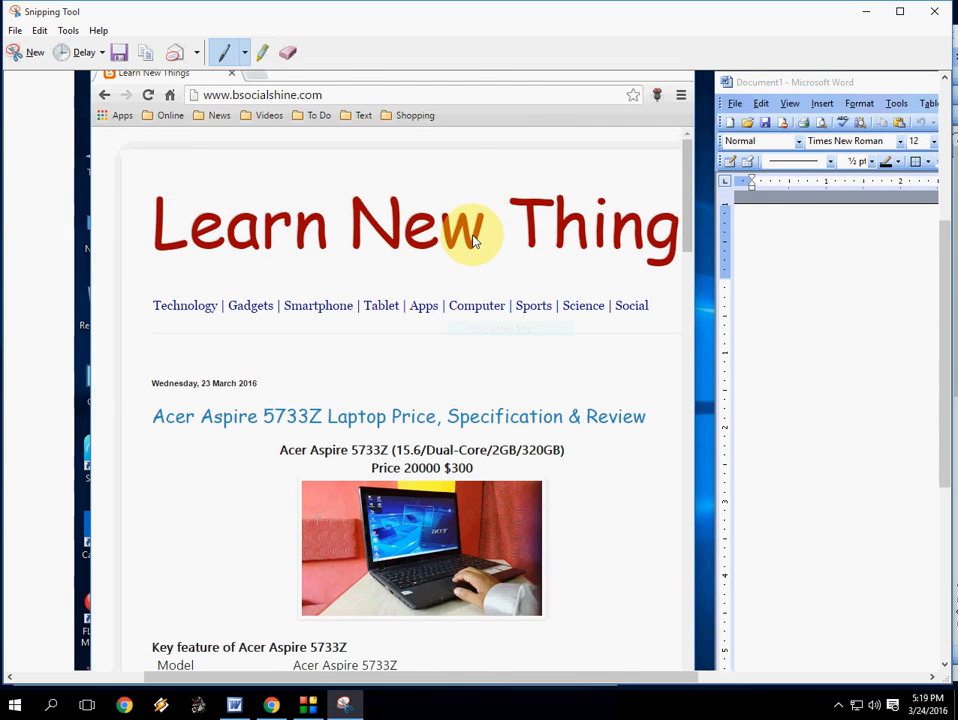
{"action": "key", "text": "ctrl+s"}
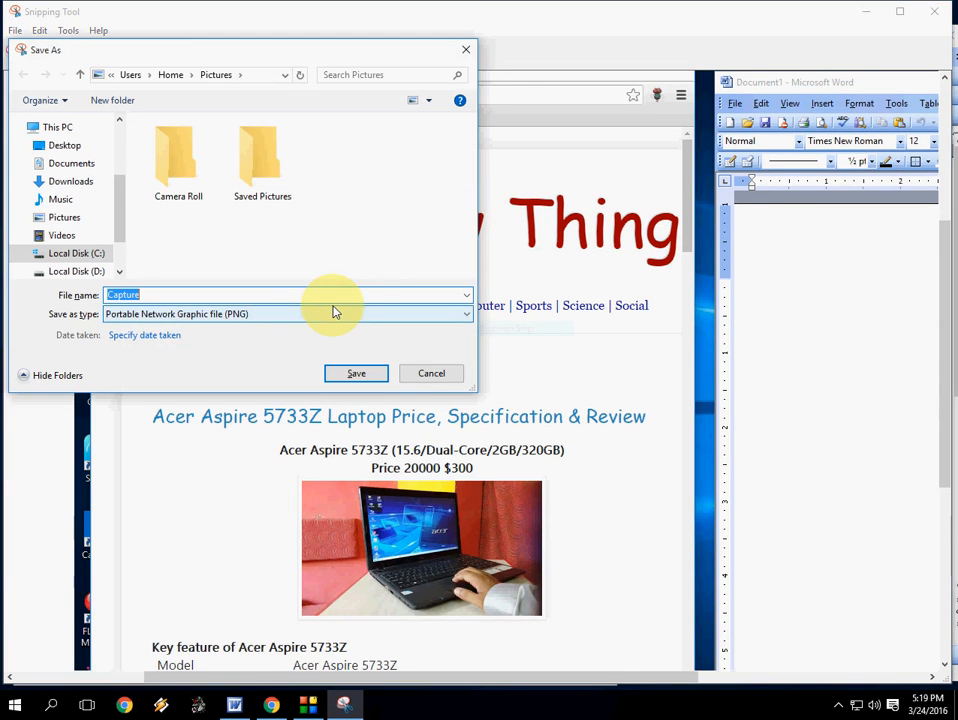
{"action": "left_click", "coordinate": [431, 373]}
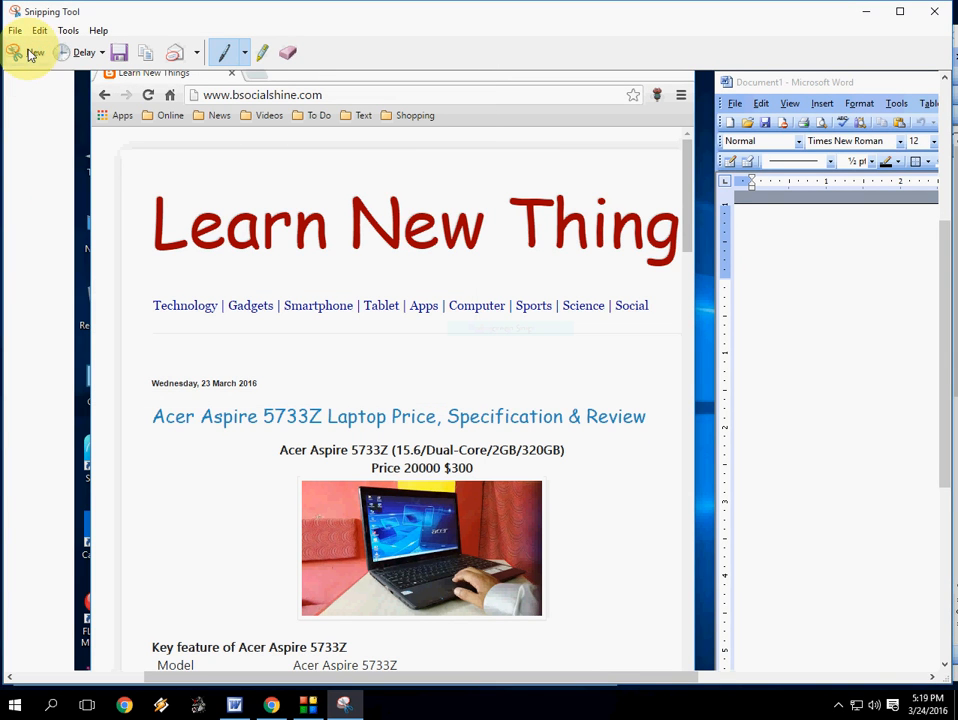
Take a Window Snip of the Learn New Things browser window and begin another capture.
{"action": "left_click", "coordinate": [28, 53]}
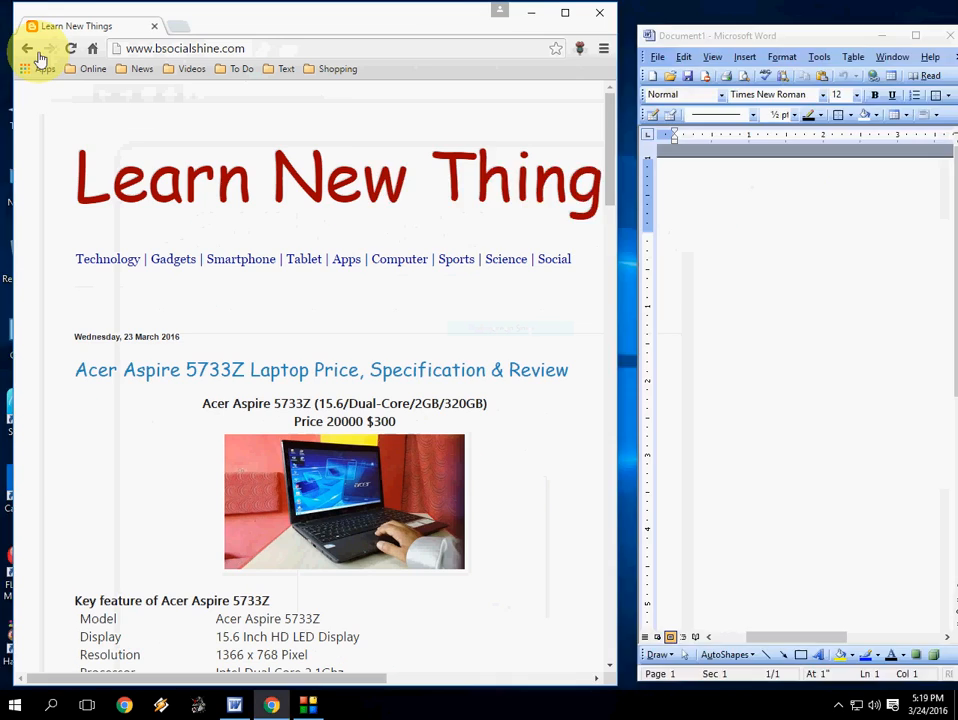
{"action": "left_click", "coordinate": [424, 209]}
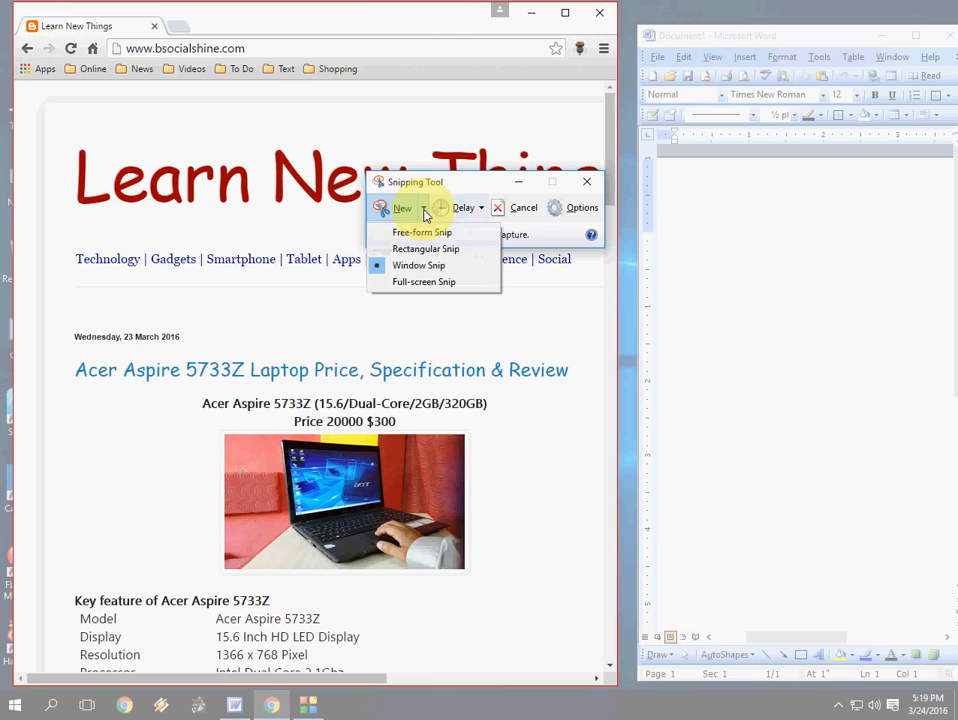
{"action": "left_click", "coordinate": [406, 266]}
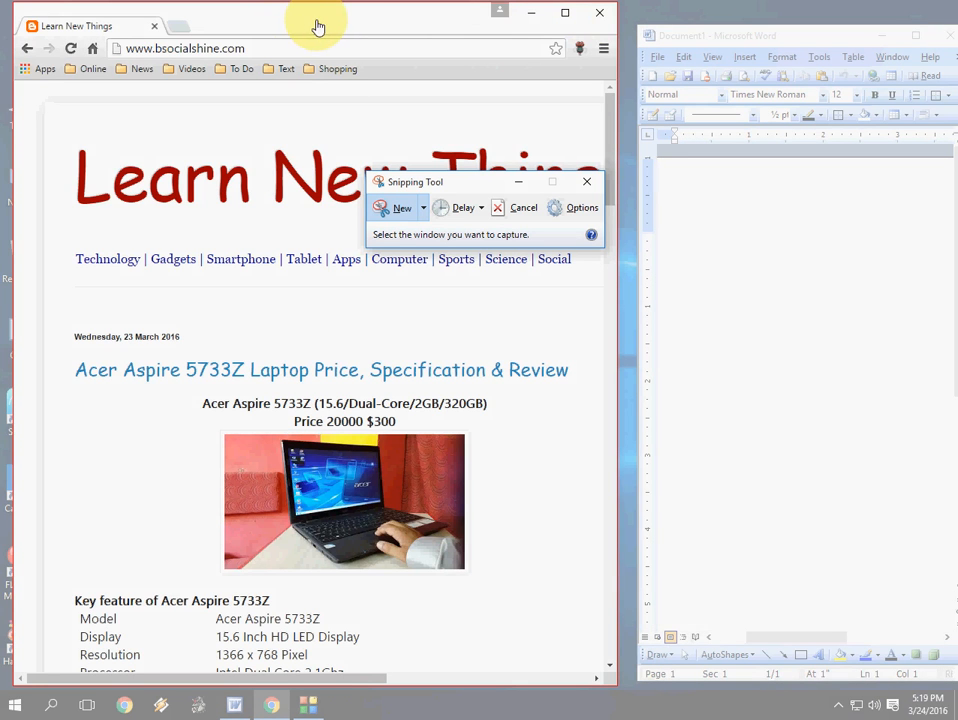
{"action": "left_click", "coordinate": [324, 23]}
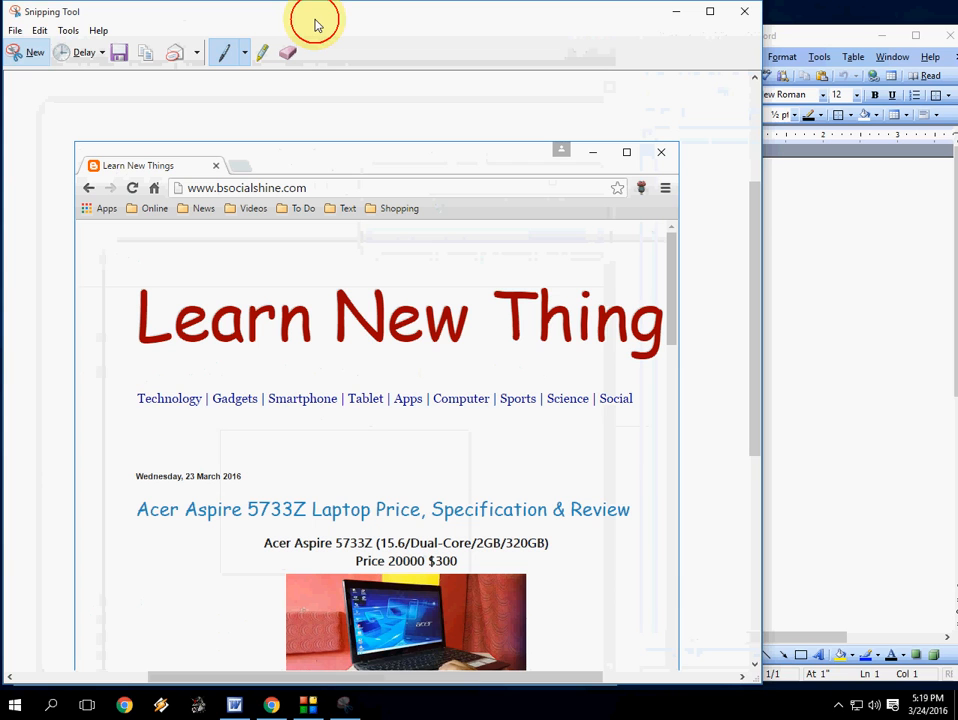
{"action": "scroll", "coordinate": [326, 275], "scroll_direction": "down", "scroll_amount": 2}
{"action": "scroll", "coordinate": [326, 275], "scroll_direction": "down", "scroll_amount": 2}
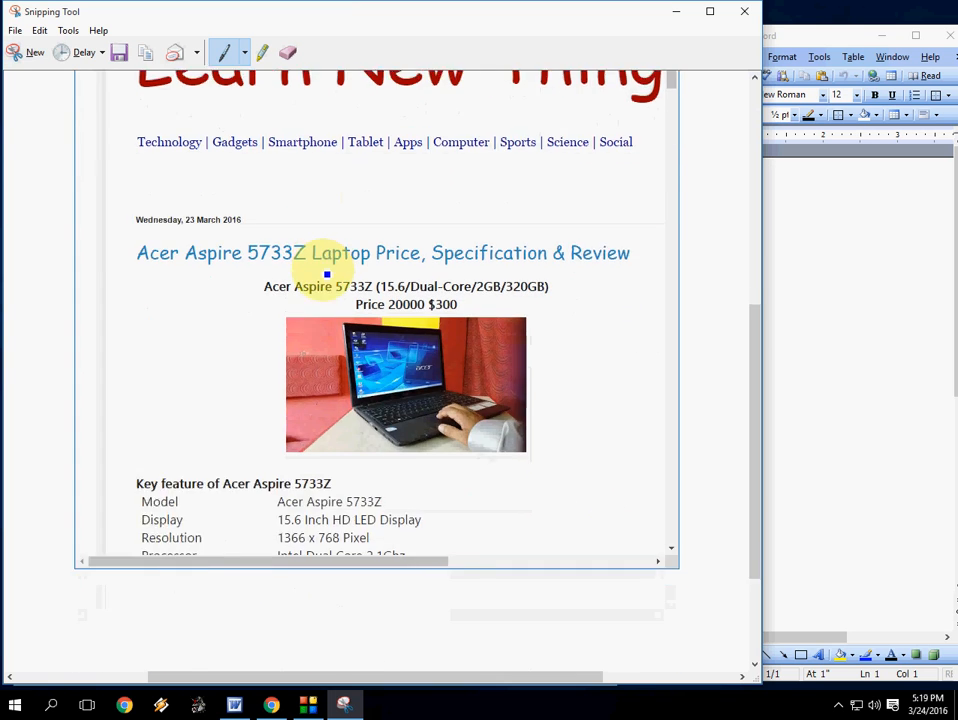
{"action": "scroll", "coordinate": [326, 275], "scroll_direction": "up", "scroll_amount": 5}
{"action": "scroll", "coordinate": [398, 222], "scroll_direction": "up", "scroll_amount": 2}
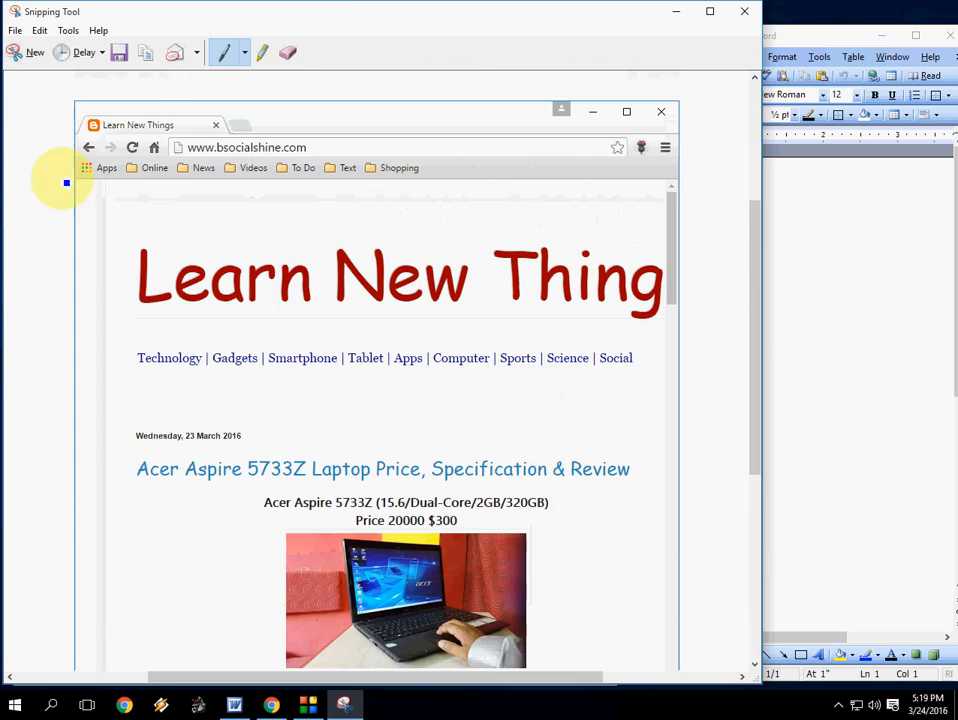
{"action": "scroll", "coordinate": [515, 203], "scroll_direction": "down", "scroll_amount": 3}
{"action": "scroll", "coordinate": [528, 221], "scroll_direction": "down", "scroll_amount": 3}
{"action": "scroll", "coordinate": [528, 221], "scroll_direction": "up", "scroll_amount": 4}
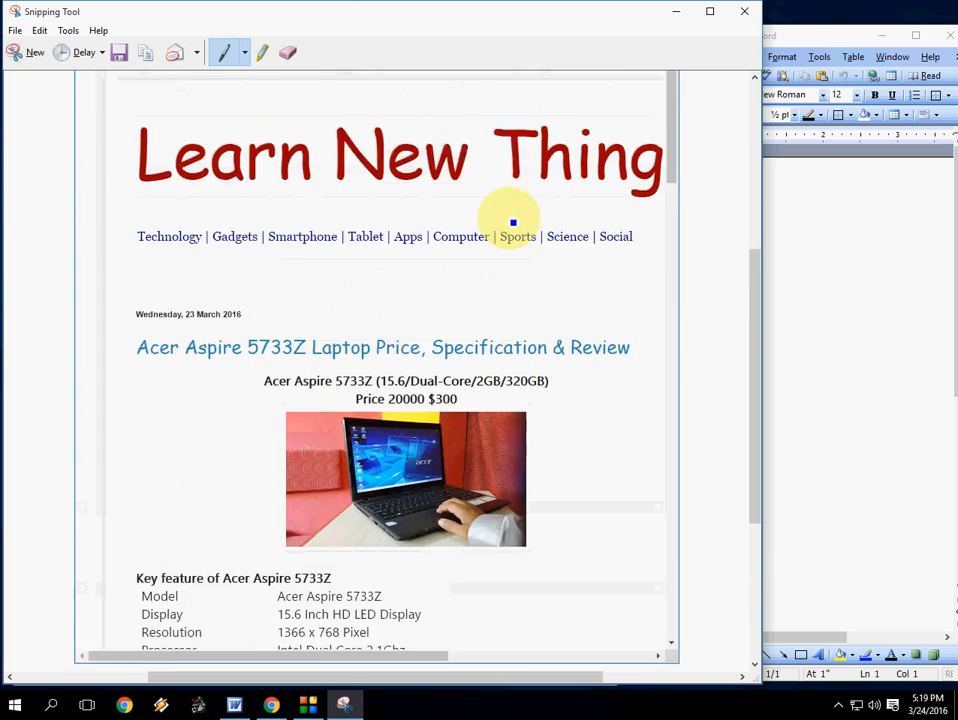
{"action": "left_click", "coordinate": [25, 52]}
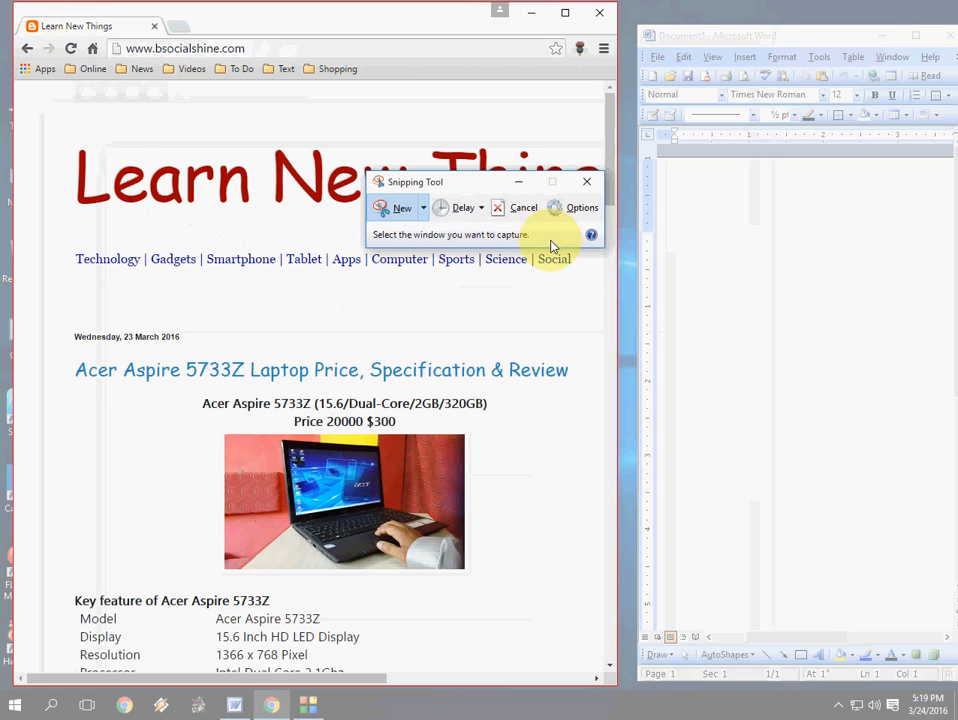
Take a Rectangular Snip over the webpage including a strip of the Word window.
{"action": "left_click", "coordinate": [424, 208]}
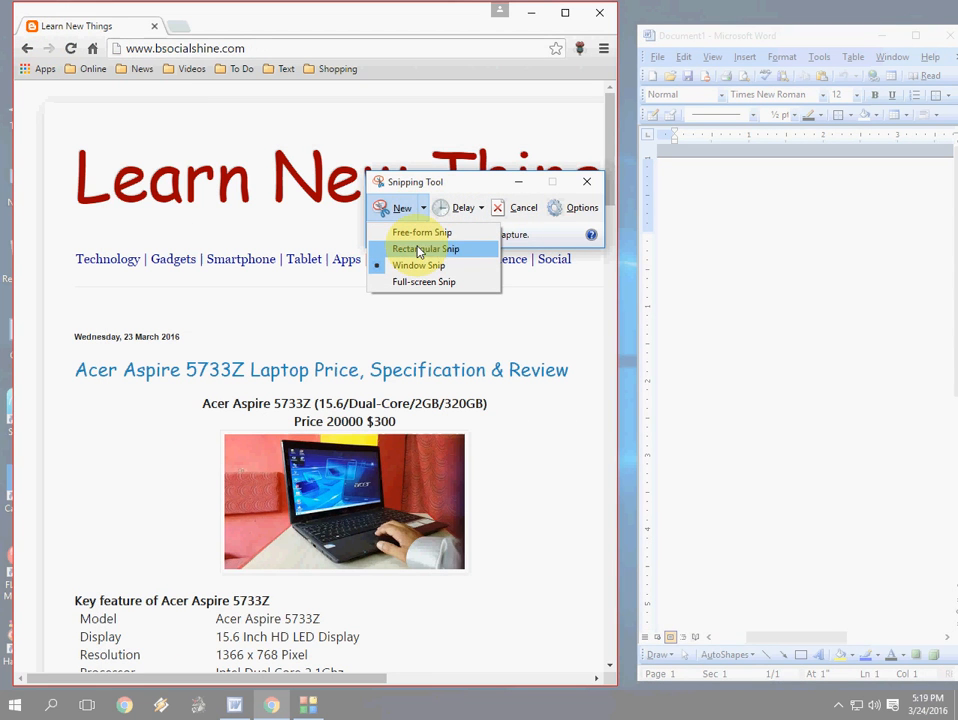
{"action": "left_click", "coordinate": [425, 249]}
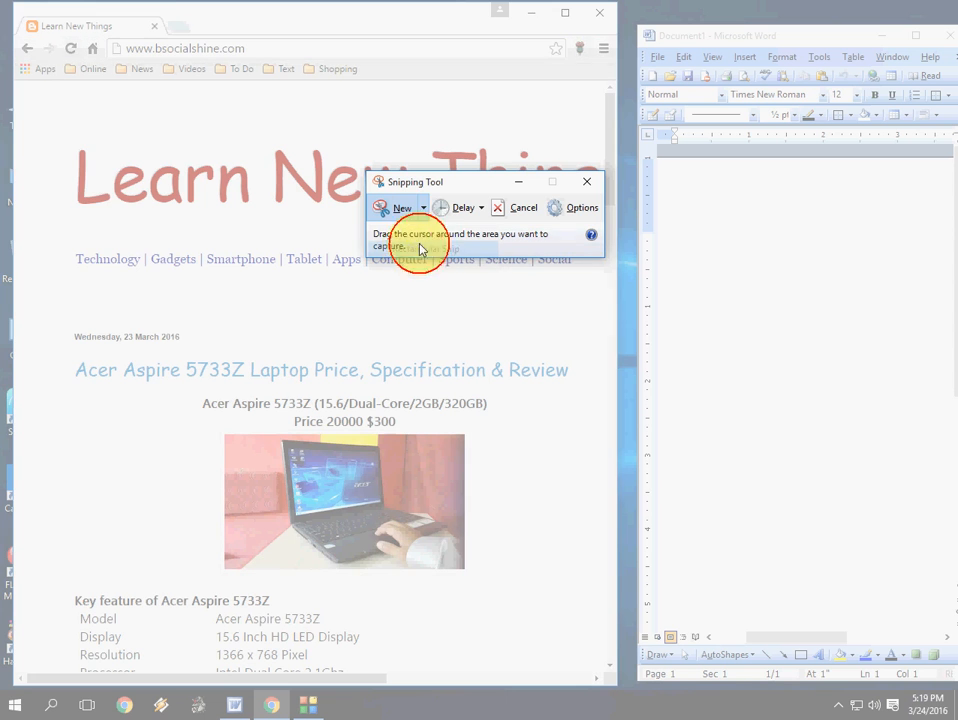
{"action": "mouse_move", "coordinate": [62, 145]}
{"action": "left_mouse_down"}
{"action": "mouse_move", "coordinate": [840, 523]}
{"action": "mouse_move", "coordinate": [721, 599]}
{"action": "mouse_move", "coordinate": [878, 571]}
{"action": "left_mouse_up"}
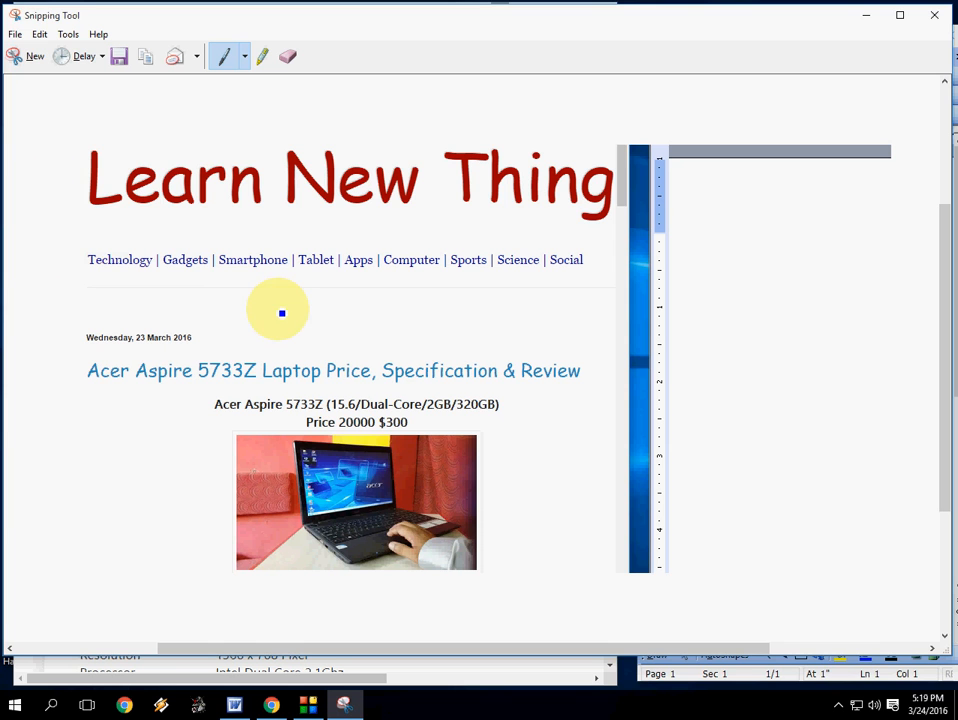
Take a Free-form Snip looping from the page heading down around the laptop photo.
{"action": "left_click", "coordinate": [20, 60]}
{"action": "left_click", "coordinate": [423, 207]}
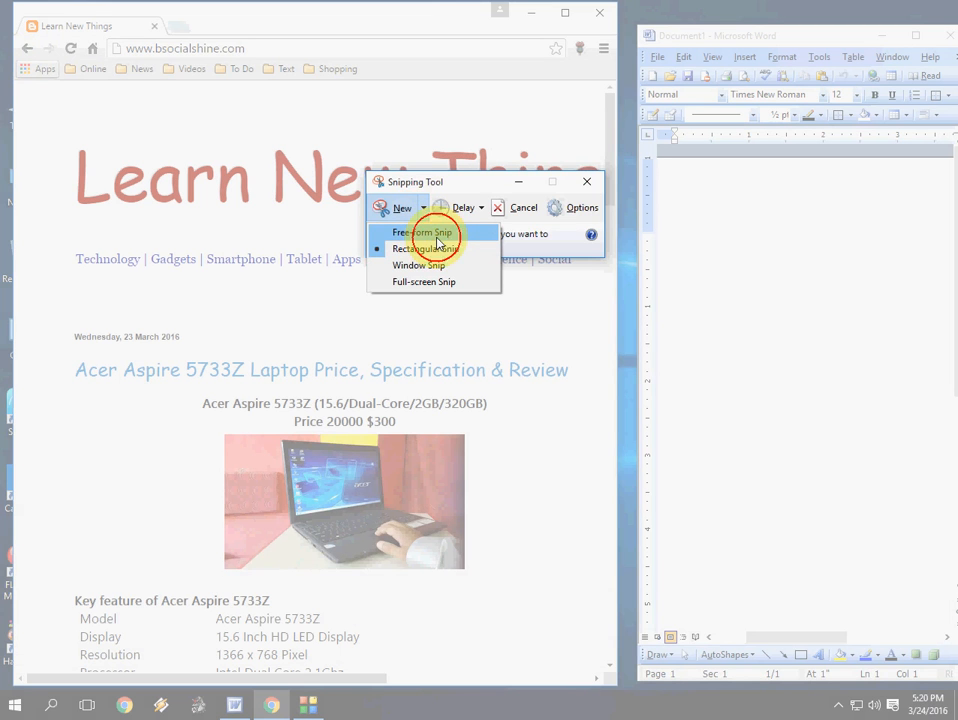
{"action": "left_click", "coordinate": [422, 232]}
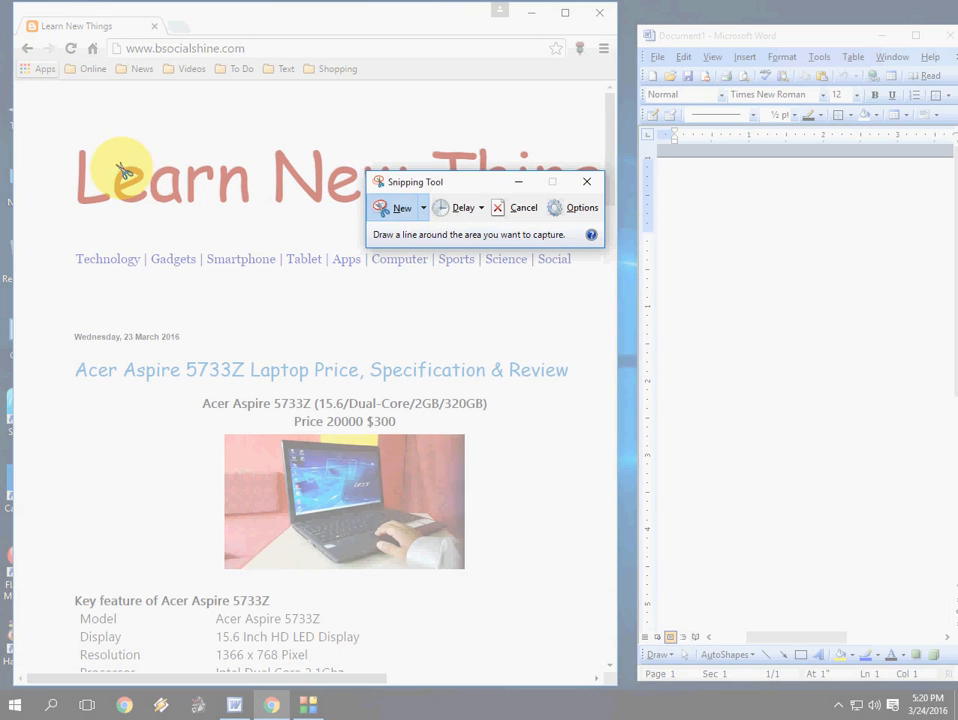
{"action": "mouse_move", "coordinate": [78, 152]}
{"action": "left_mouse_down"}
{"action": "mouse_move", "coordinate": [75, 385]}
{"action": "mouse_move", "coordinate": [493, 657]}
{"action": "mouse_move", "coordinate": [110, 148]}
{"action": "left_mouse_up"}
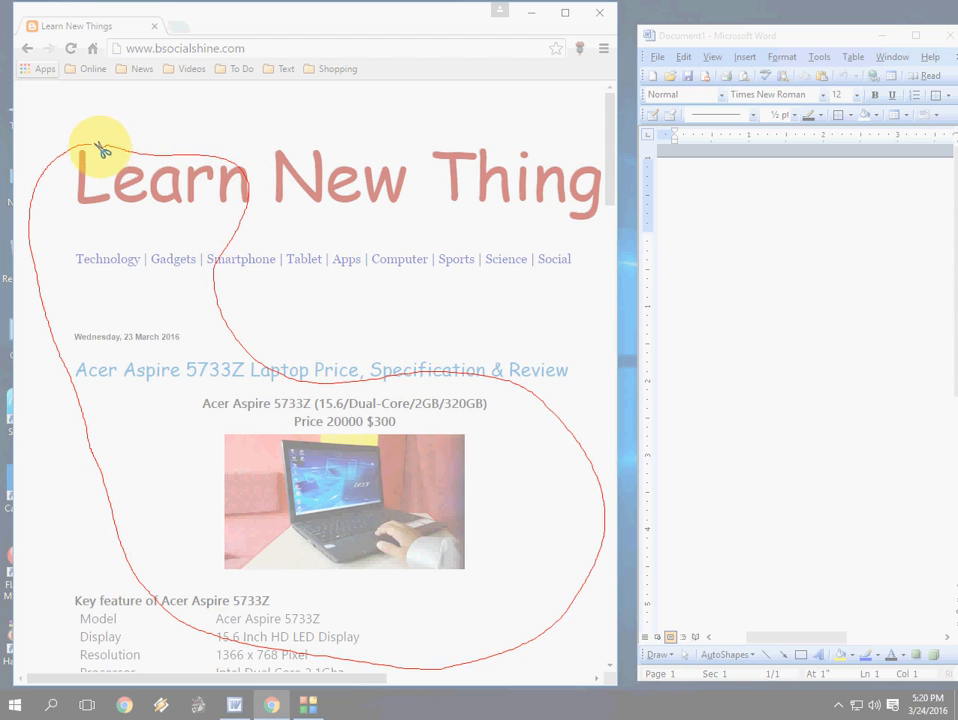
{"action": "left_click_drag", "start_coordinate": [96, 148], "coordinate": [96, 148]}
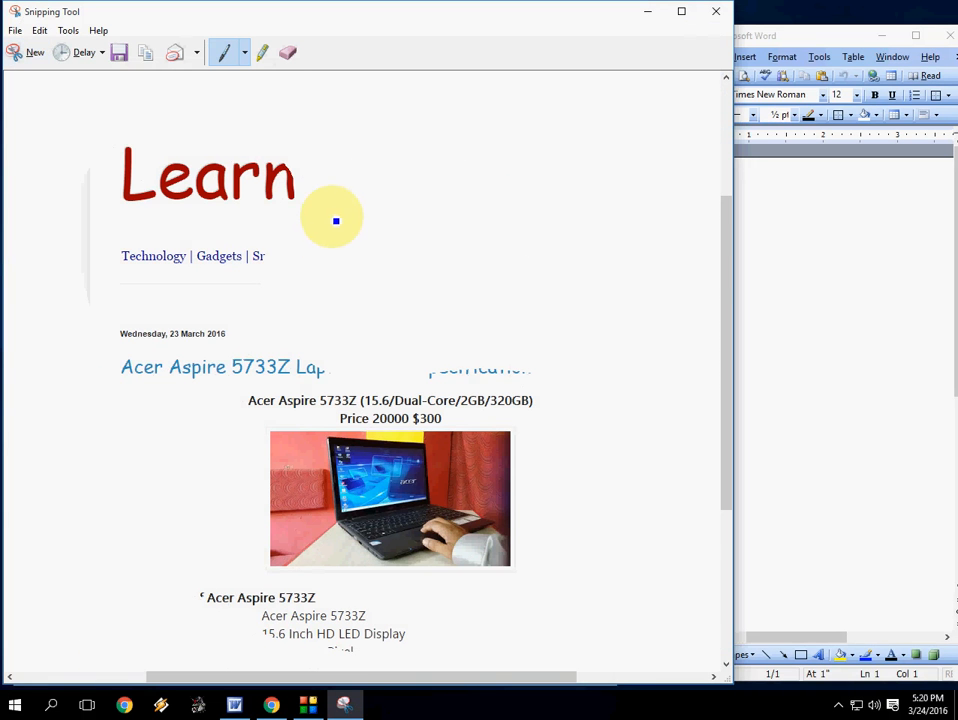
{"action": "scroll", "coordinate": [313, 246], "scroll_direction": "down", "scroll_amount": 1}
{"action": "scroll", "coordinate": [313, 246], "scroll_direction": "up", "scroll_amount": 3}
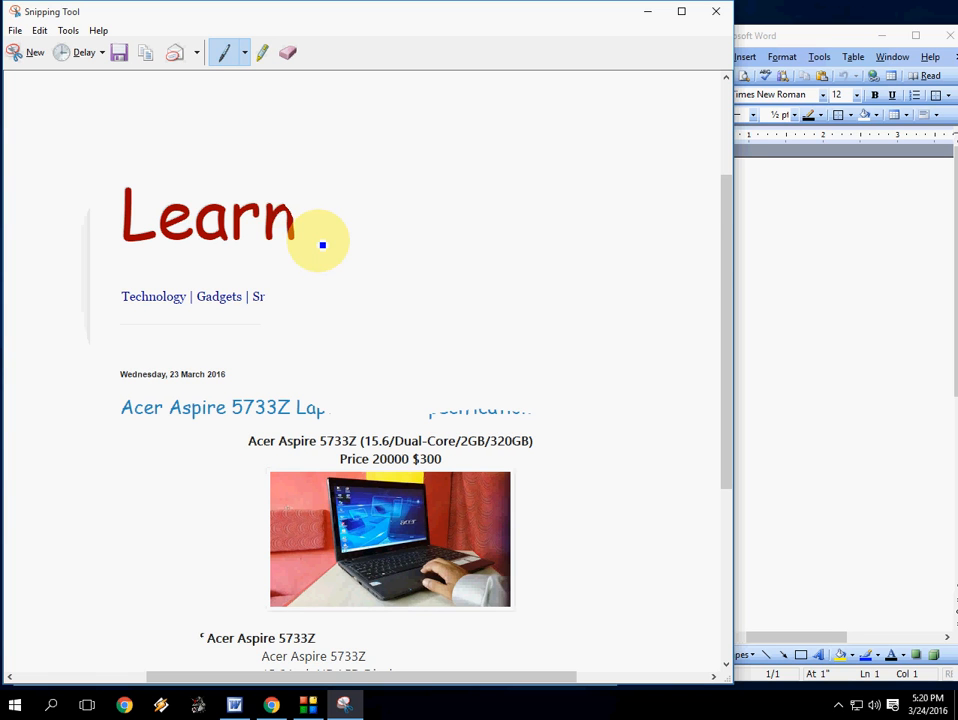
{"action": "scroll", "coordinate": [340, 200], "scroll_direction": "down", "scroll_amount": 1}
{"action": "scroll", "coordinate": [240, 130], "scroll_direction": "down", "scroll_amount": 1}
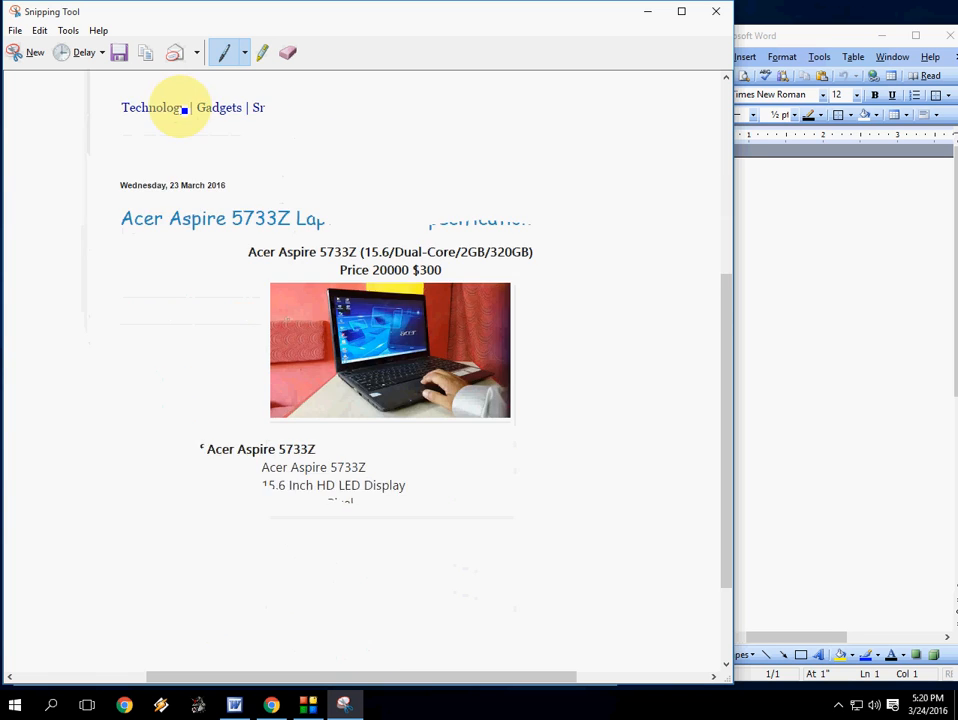
{"action": "scroll", "coordinate": [185, 110], "scroll_direction": "down", "scroll_amount": 1}
{"action": "scroll", "coordinate": [185, 110], "scroll_direction": "up", "scroll_amount": 1}
{"action": "scroll", "coordinate": [185, 107], "scroll_direction": "up", "scroll_amount": 1}
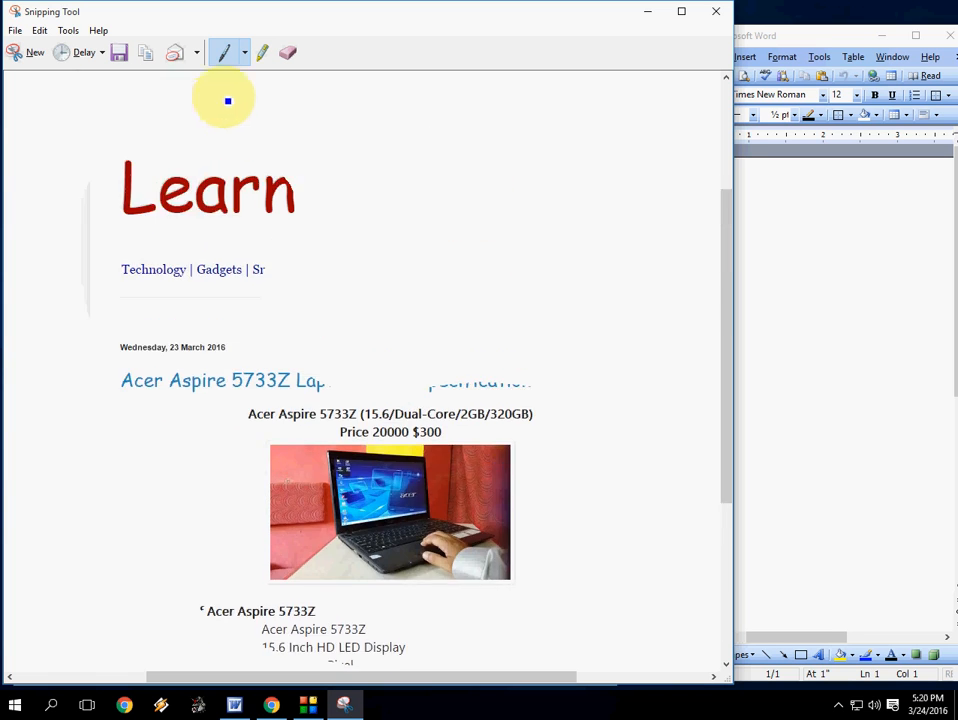
{"action": "scroll", "coordinate": [347, 160], "scroll_direction": "down", "scroll_amount": 1}
{"action": "scroll", "coordinate": [347, 160], "scroll_direction": "down", "scroll_amount": 1}
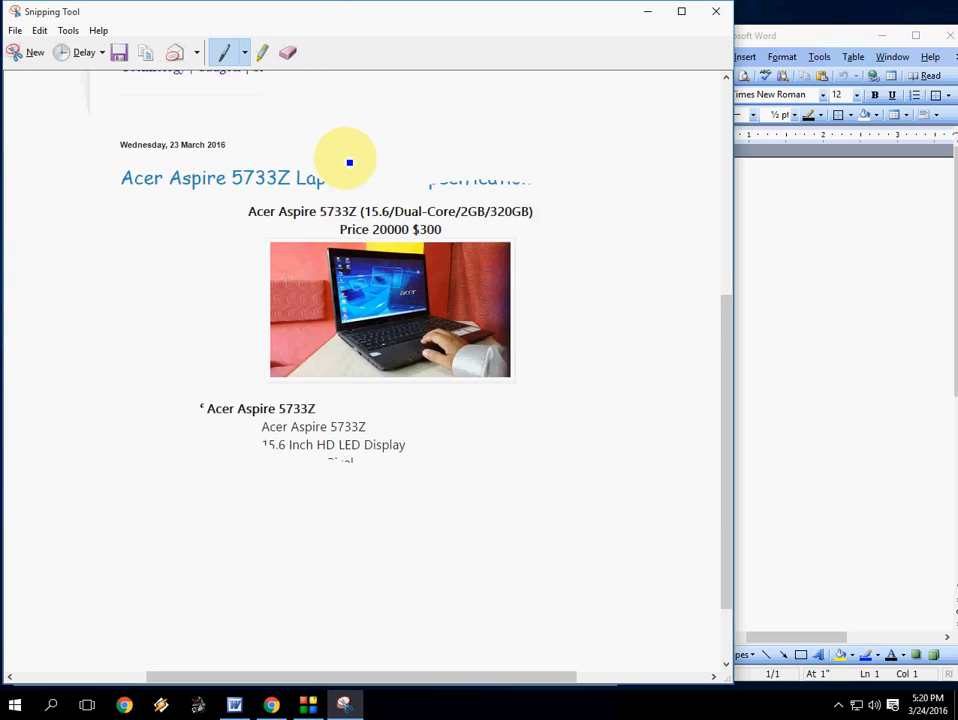
{"action": "scroll", "coordinate": [347, 160], "scroll_direction": "down", "scroll_amount": 1}
{"action": "scroll", "coordinate": [349, 162], "scroll_direction": "up", "scroll_amount": 2}
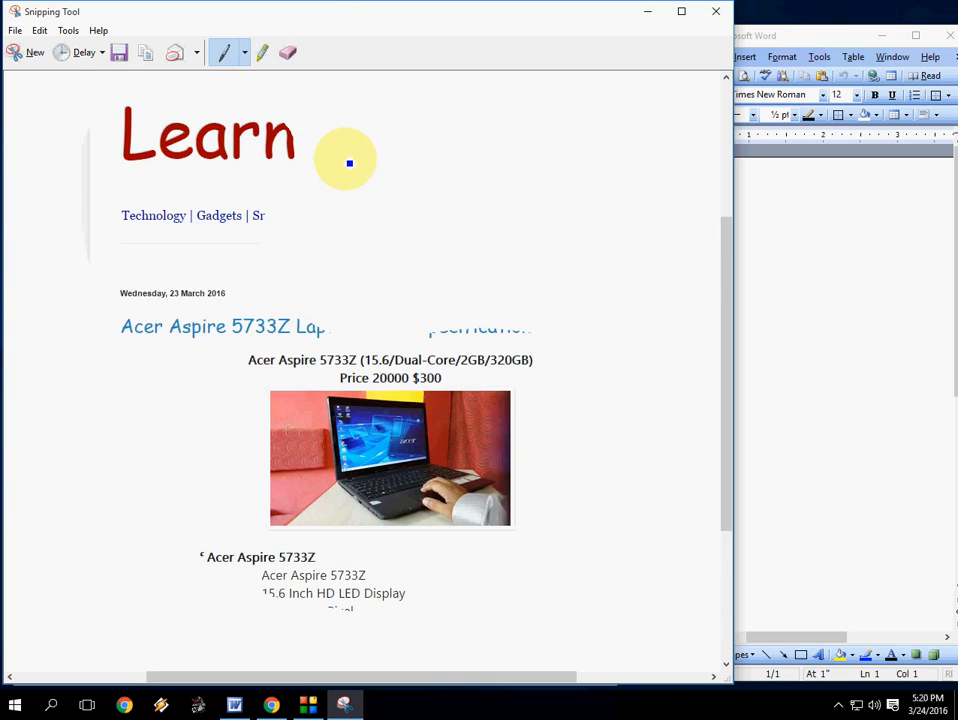